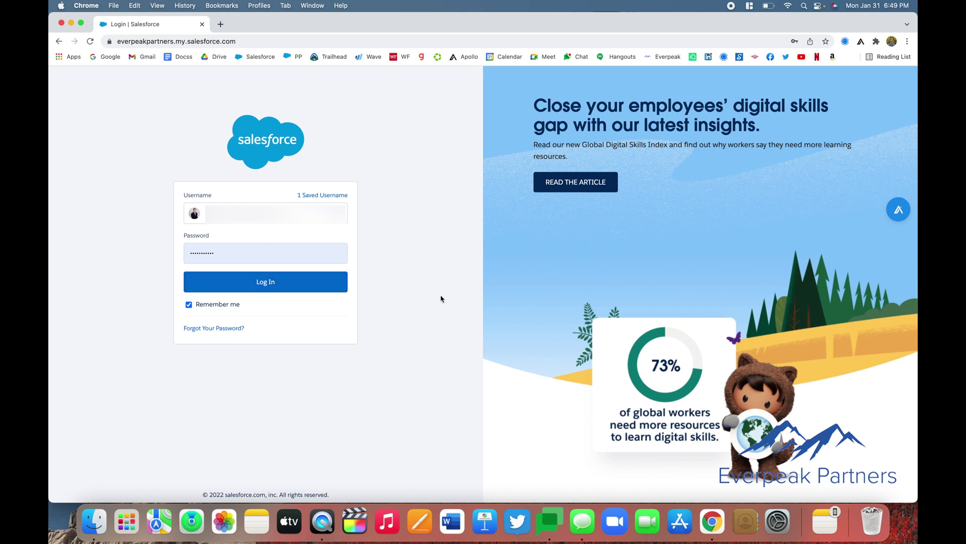
- Log in and search Setup Quick Find for 'permission' to reach Users > Permission Sets
{"action": "left_click", "coordinate": [281, 287]}
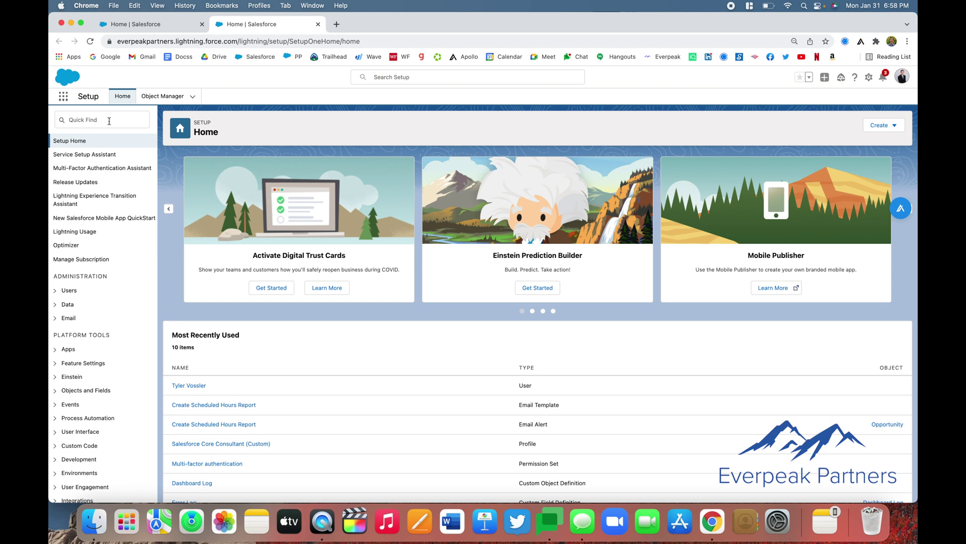
{"action": "left_click", "coordinate": [110, 121]}
{"action": "type", "text": "permission"}
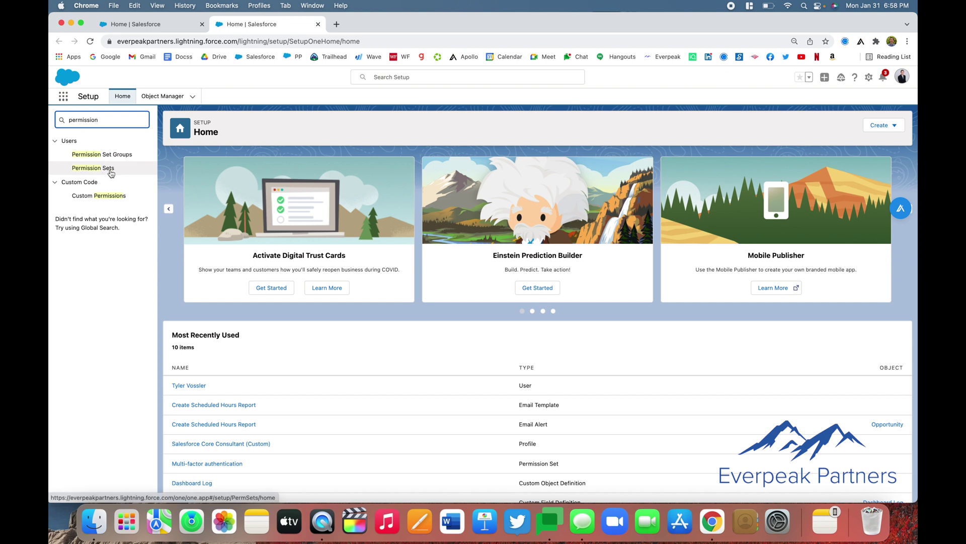
{"action": "left_click", "coordinate": [111, 173]}
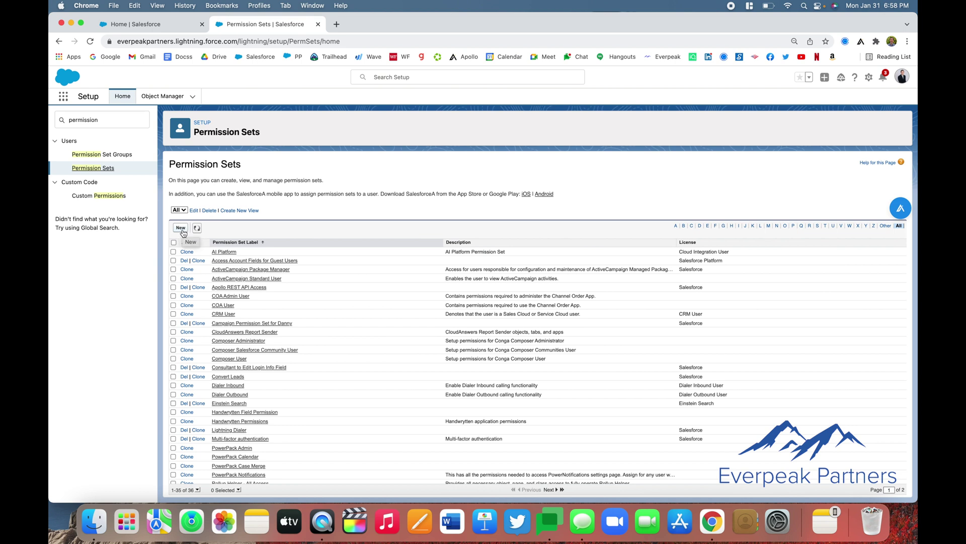
- Save a new permission set 'Multi-factor authentication required' with auto-filled API name and Salesforce license
{"action": "left_click", "coordinate": [181, 228]}
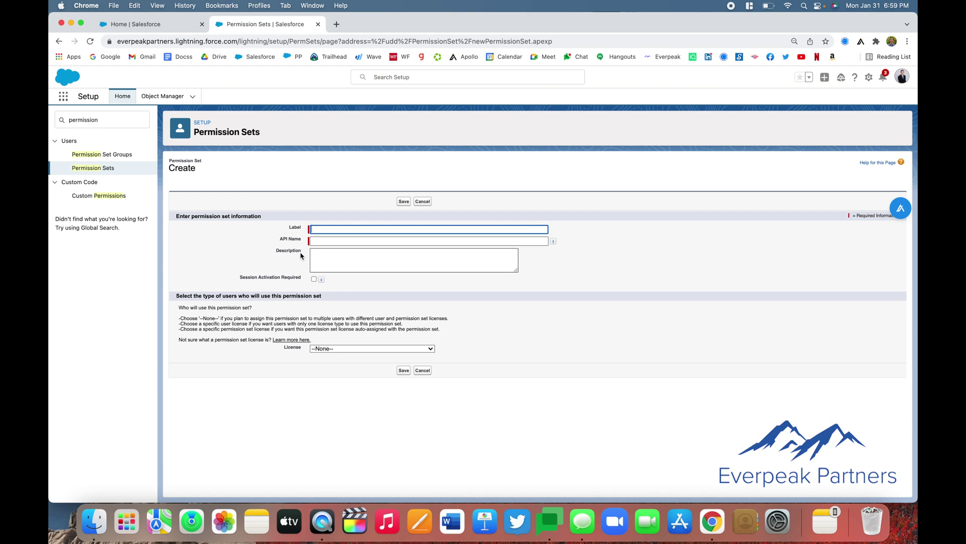
{"action": "type", "text": "Multi-factor authentication required"}
{"action": "left_click", "coordinate": [330, 242]}
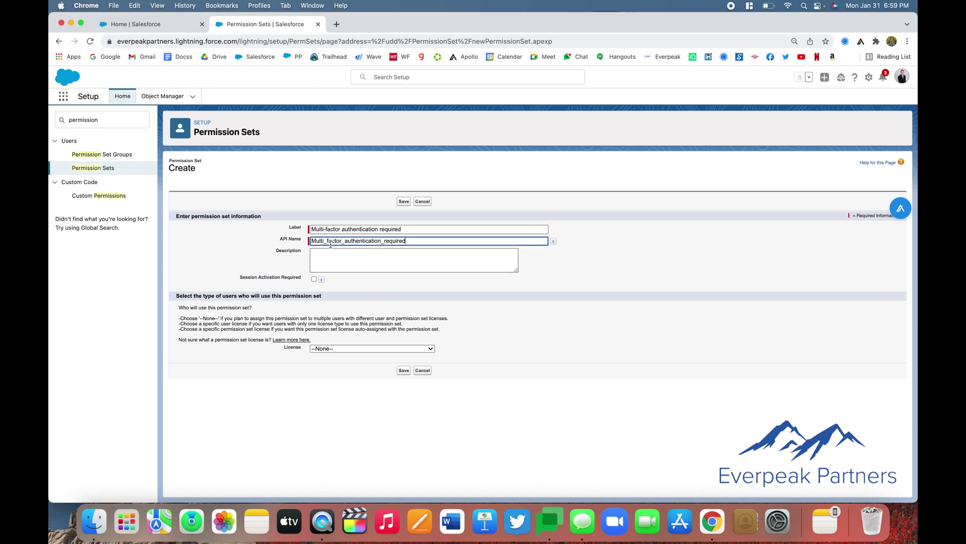
{"action": "left_click", "coordinate": [348, 265]}
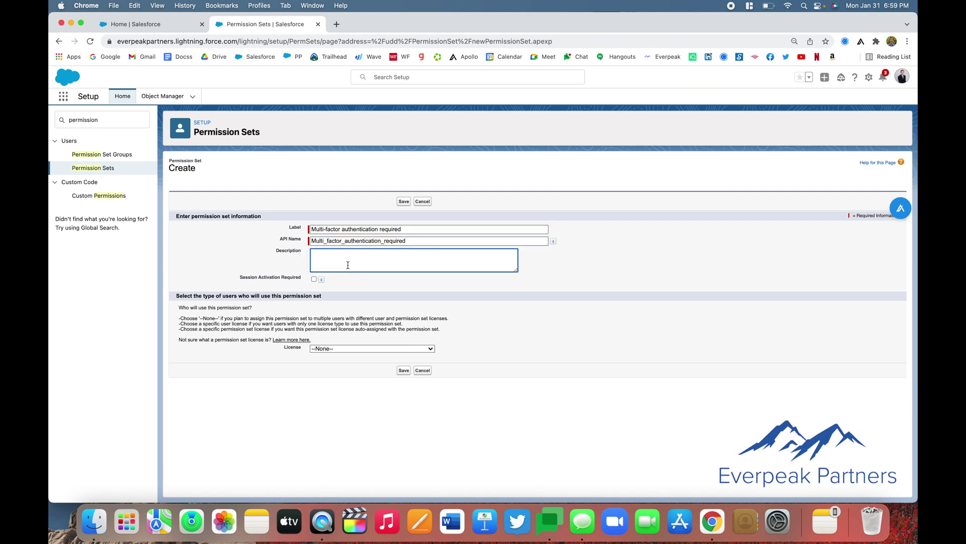
{"action": "left_click", "coordinate": [340, 352]}
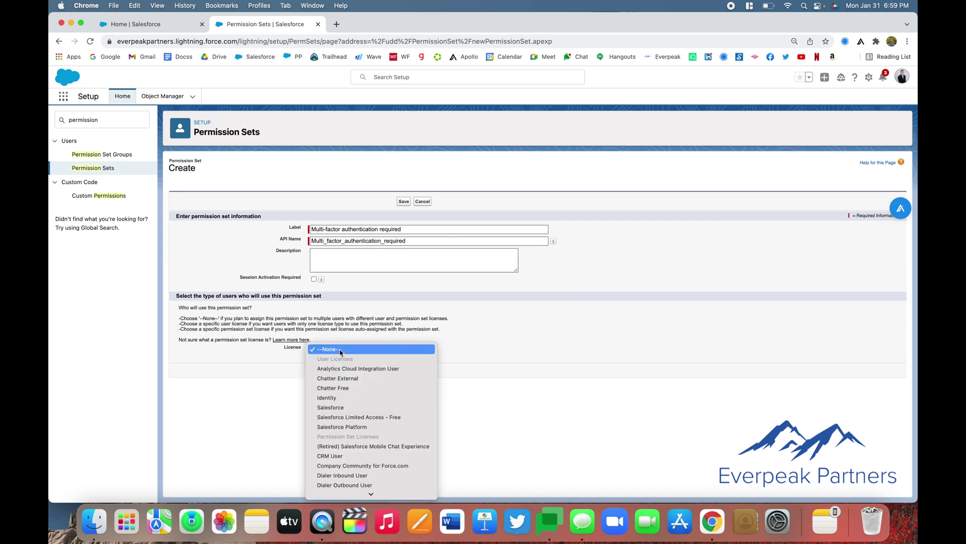
{"action": "left_click", "coordinate": [348, 407]}
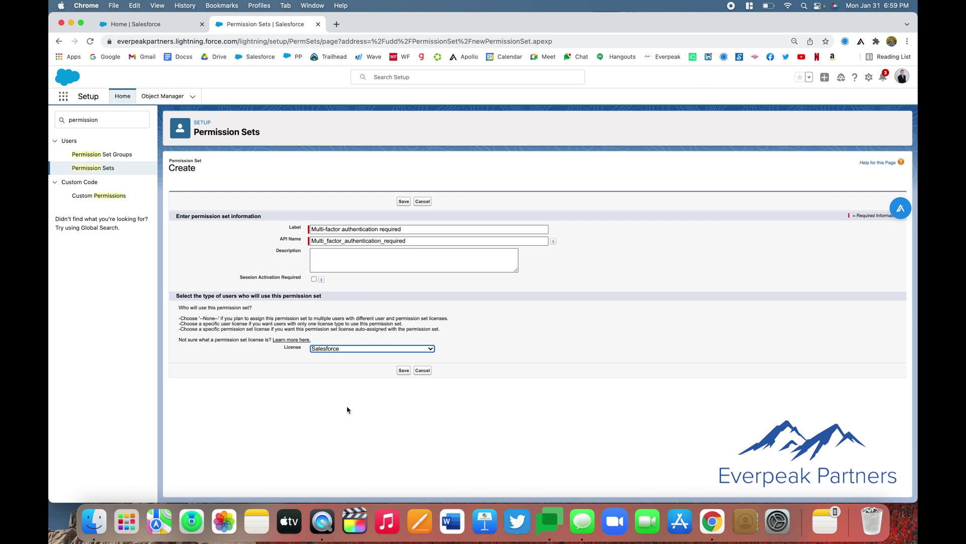
{"action": "left_click", "coordinate": [404, 372]}
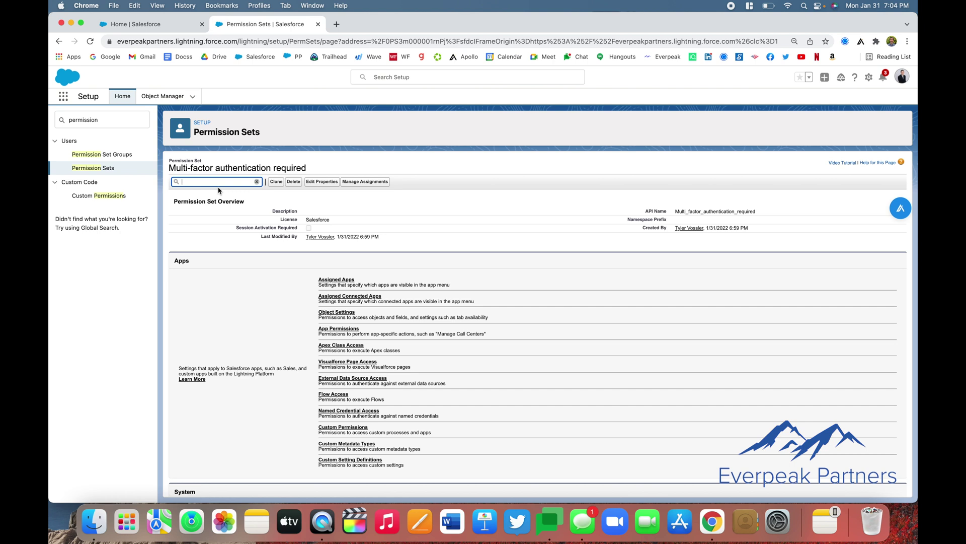
- Find 'multi-factor authentication for user' in the set's settings and open its System Permissions
{"action": "type", "text": "multi"}
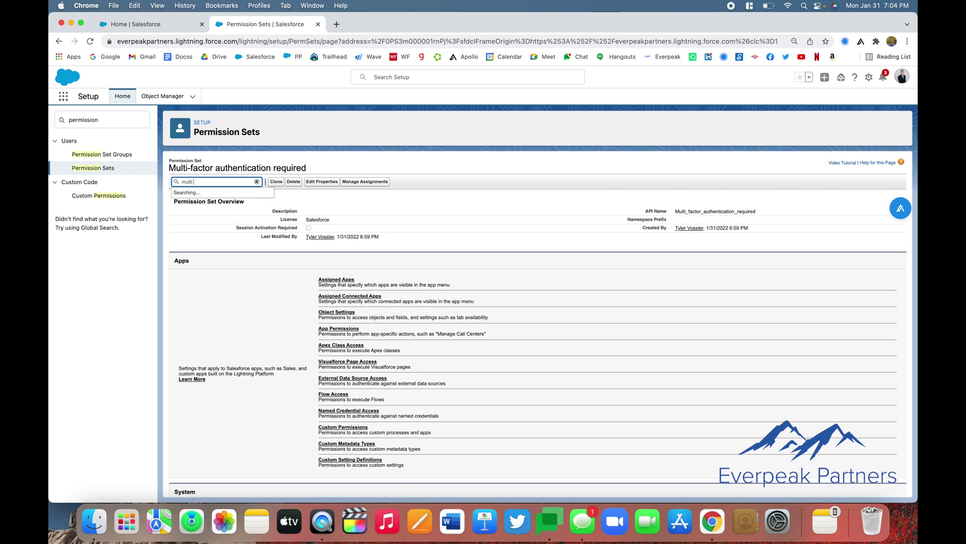
{"action": "type", "text": "-factor"}
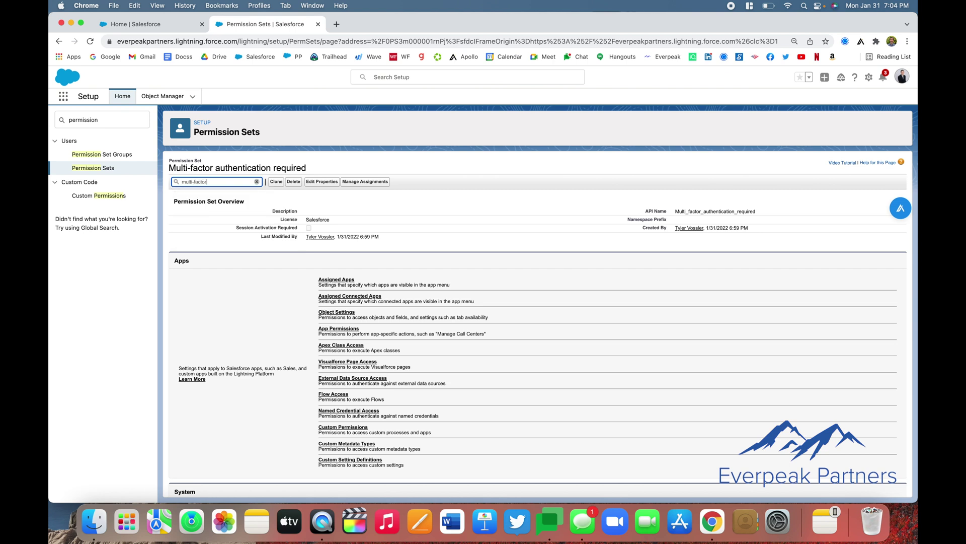
{"action": "type", "text": " authentication for user"}
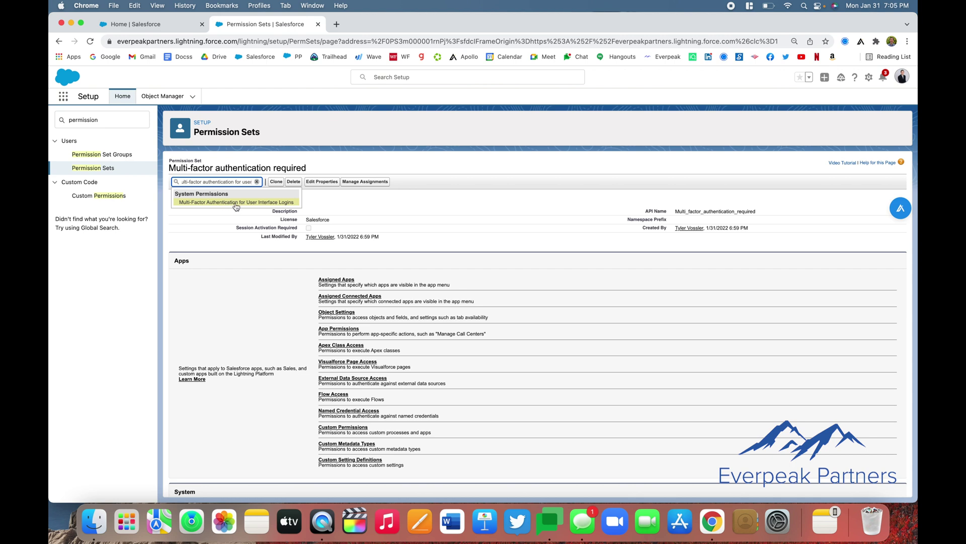
{"action": "left_click", "coordinate": [240, 203]}
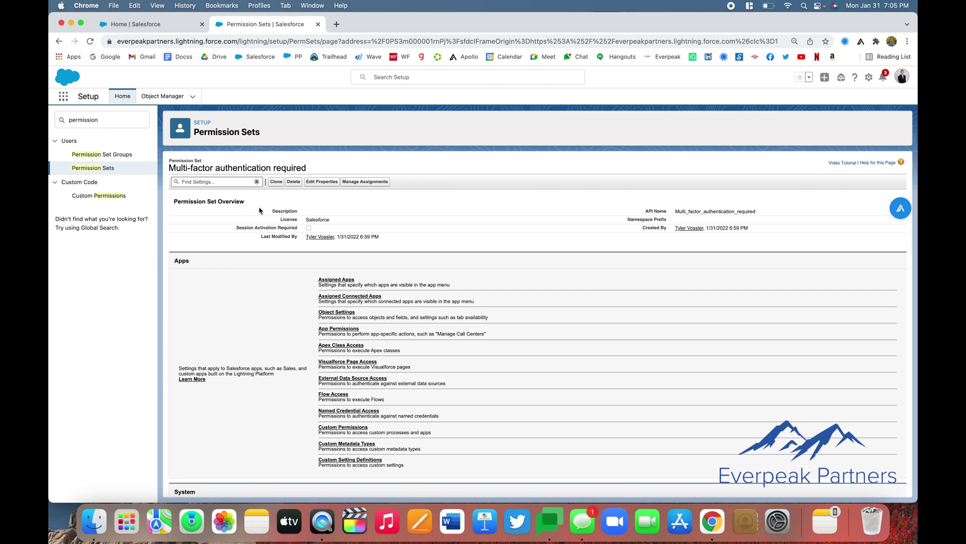
{"action": "scroll", "coordinate": [355, 236], "scroll_direction": "up", "scroll_amount": 2}
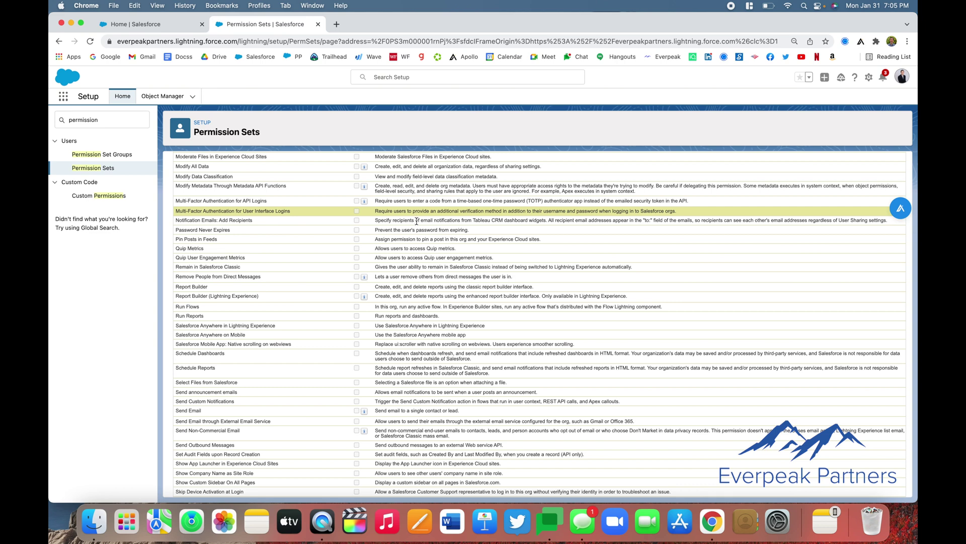
{"action": "scroll", "coordinate": [417, 221], "scroll_direction": "up", "scroll_amount": 15}
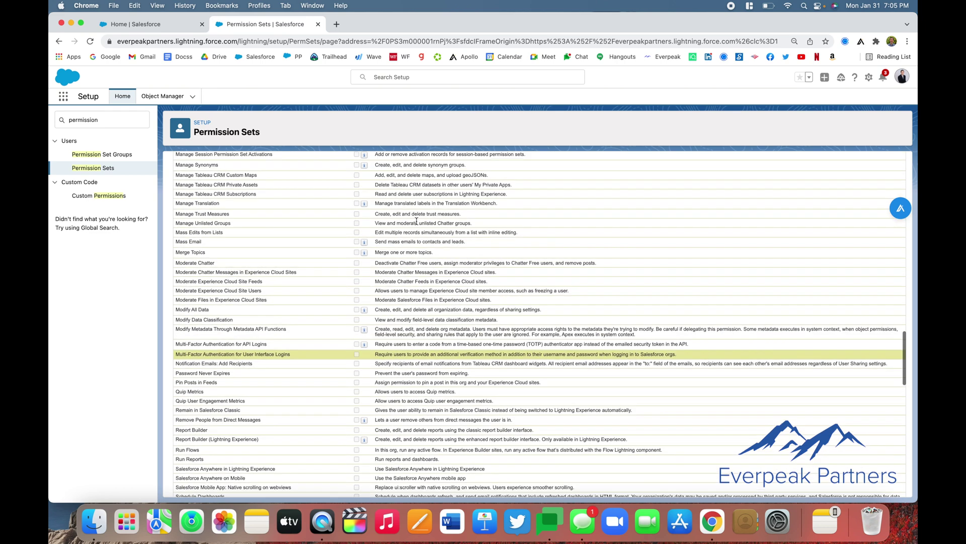
{"action": "scroll", "coordinate": [417, 221], "scroll_direction": "up", "scroll_amount": 10}
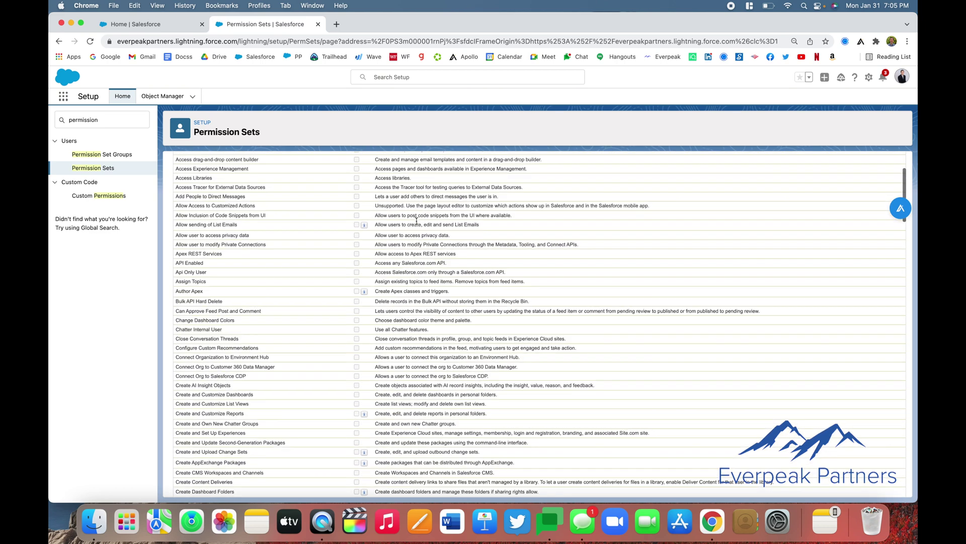
- Enable Multi-Factor Authentication for User Interface Logins in System Permissions and confirm the save
{"action": "left_click", "coordinate": [404, 220]}
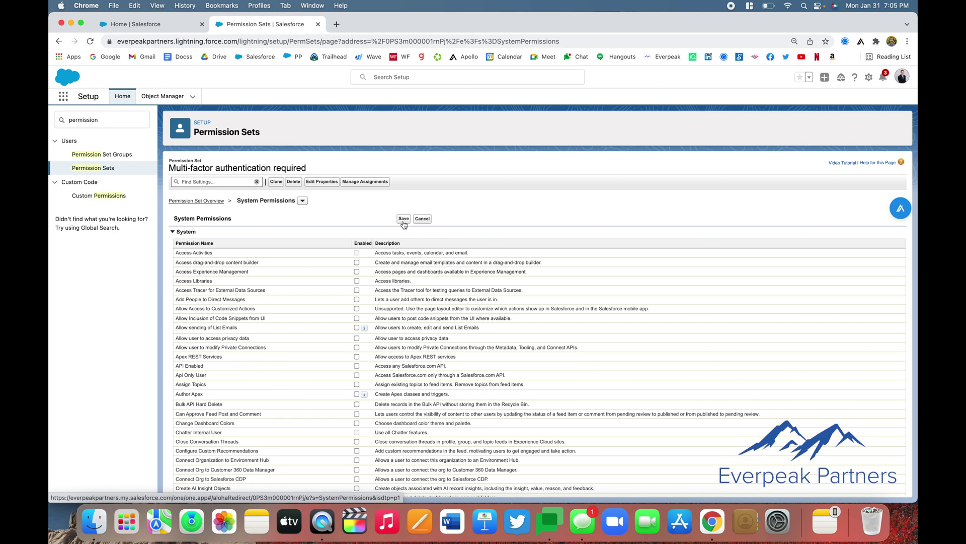
{"action": "scroll", "coordinate": [428, 341], "scroll_direction": "down", "scroll_amount": 5}
{"action": "scroll", "coordinate": [428, 341], "scroll_direction": "down", "scroll_amount": 20}
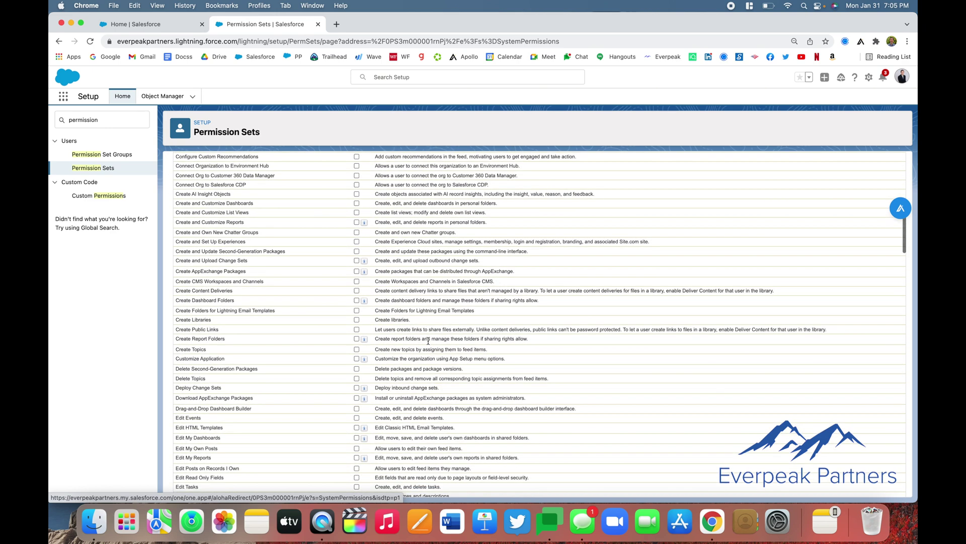
{"action": "scroll", "coordinate": [428, 341], "scroll_direction": "down", "scroll_amount": 7}
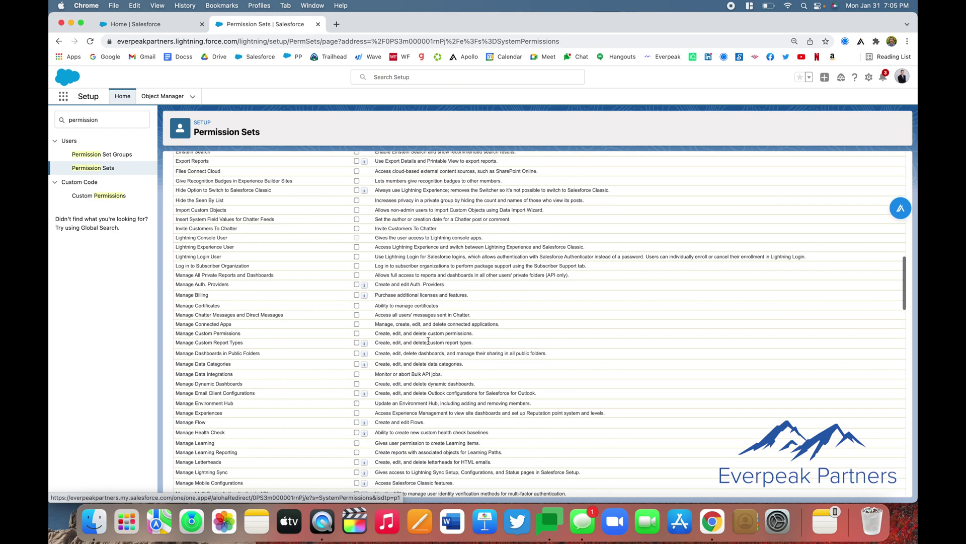
{"action": "scroll", "coordinate": [281, 358], "scroll_direction": "down", "scroll_amount": 10}
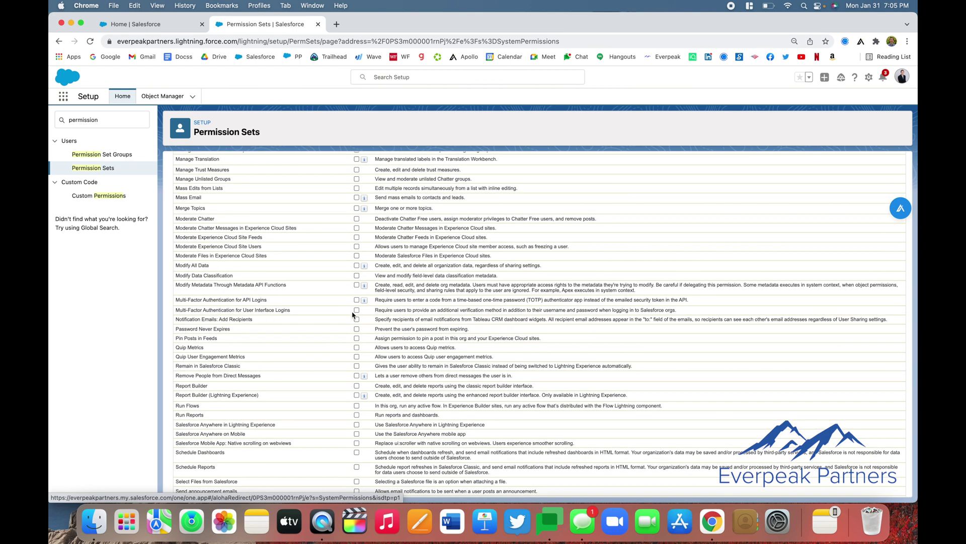
{"action": "left_click", "coordinate": [357, 311]}
{"action": "scroll", "coordinate": [314, 323], "scroll_direction": "up", "scroll_amount": 5}
{"action": "scroll", "coordinate": [314, 323], "scroll_direction": "up", "scroll_amount": 15}
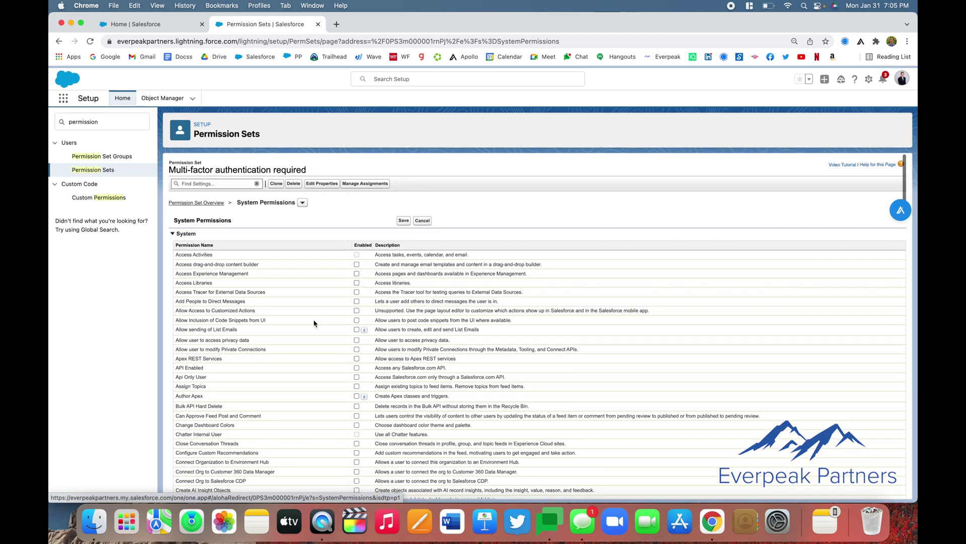
{"action": "left_click", "coordinate": [404, 219]}
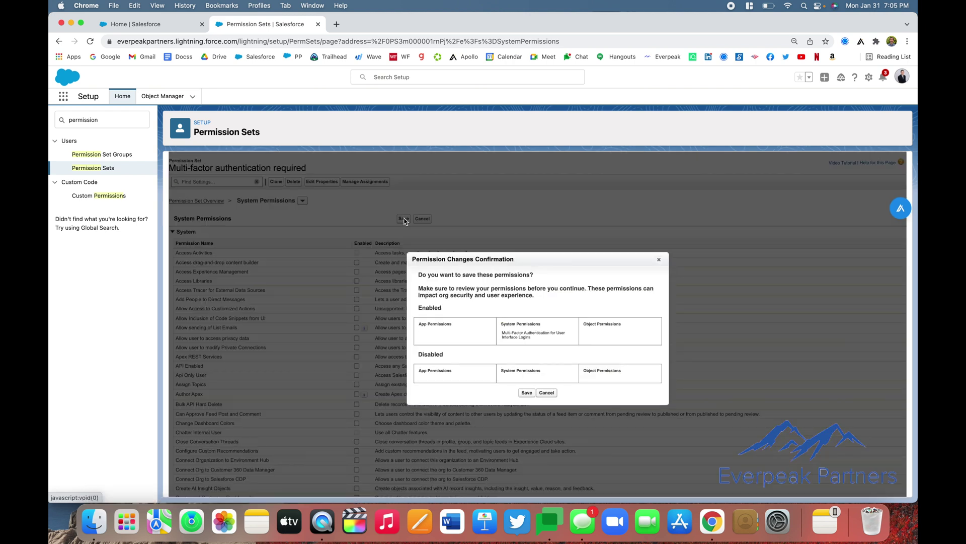
{"action": "left_click", "coordinate": [528, 394]}
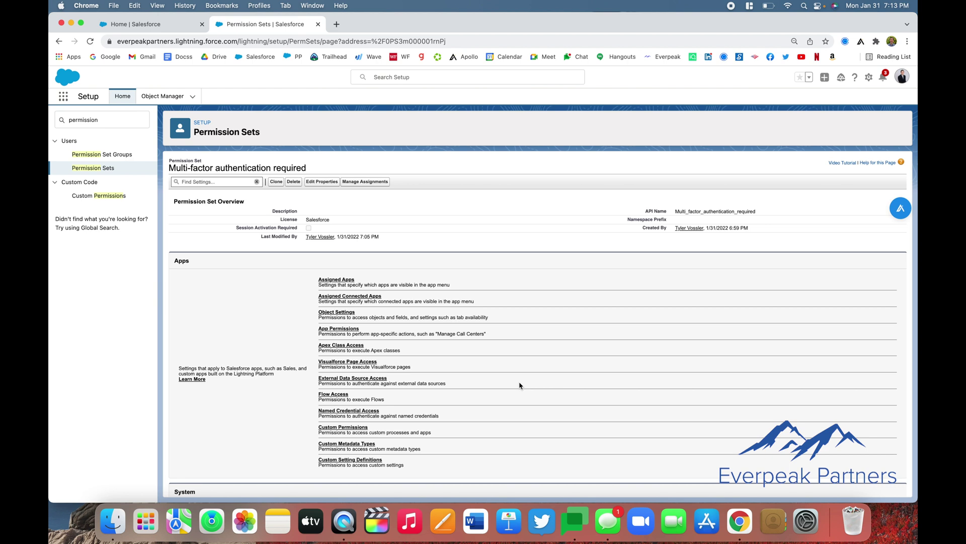
- Use Manage Assignments to view the permission set's assigned users, currently none
{"action": "left_click", "coordinate": [372, 185]}
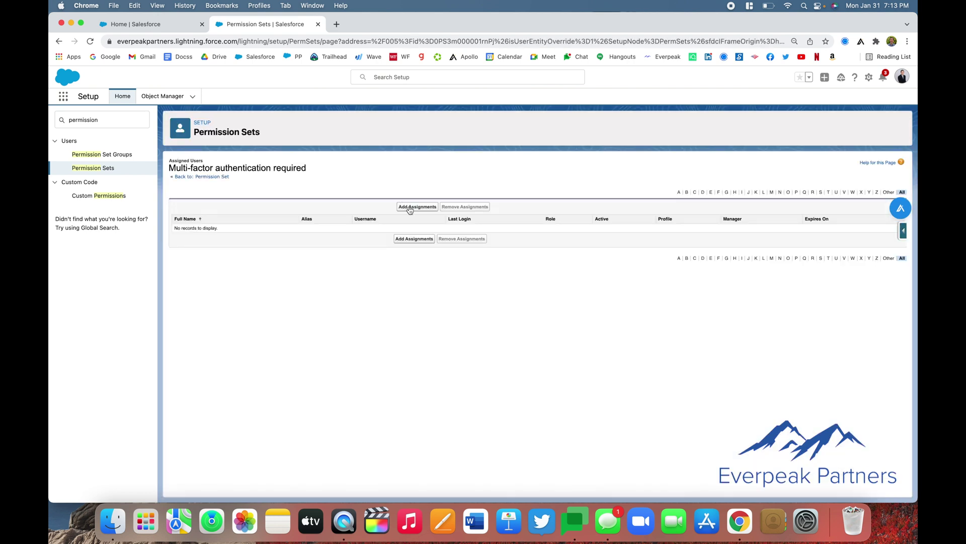
- Use Add Assignments to browse all org users available for the permission set
{"action": "left_click", "coordinate": [417, 208]}
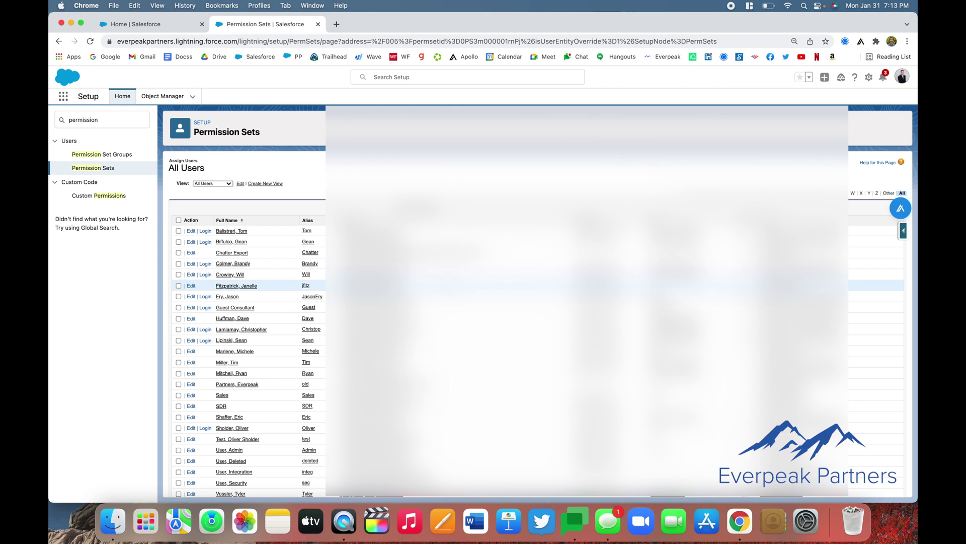
{"action": "scroll", "coordinate": [503, 243], "scroll_direction": "down", "scroll_amount": 2}
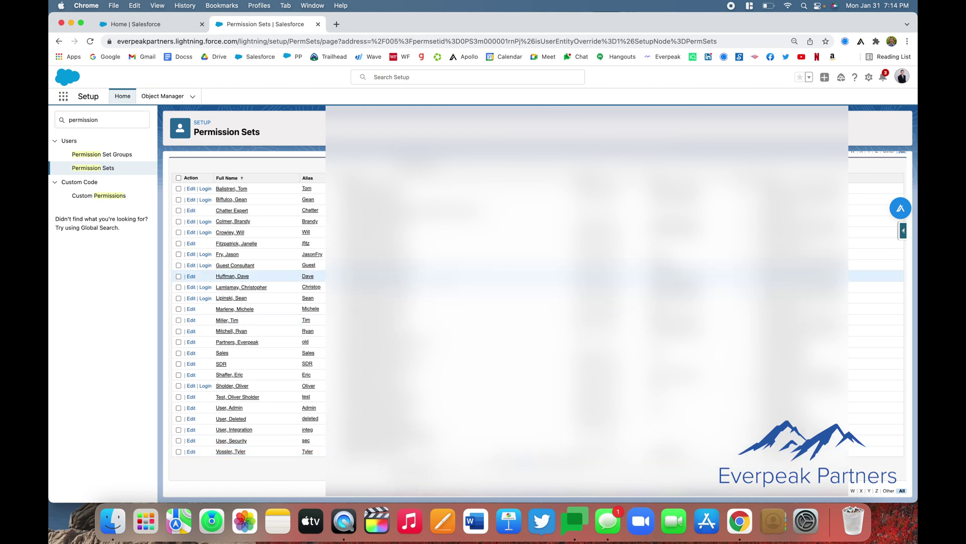
{"action": "scroll", "coordinate": [503, 276], "scroll_direction": "up", "scroll_amount": 2}
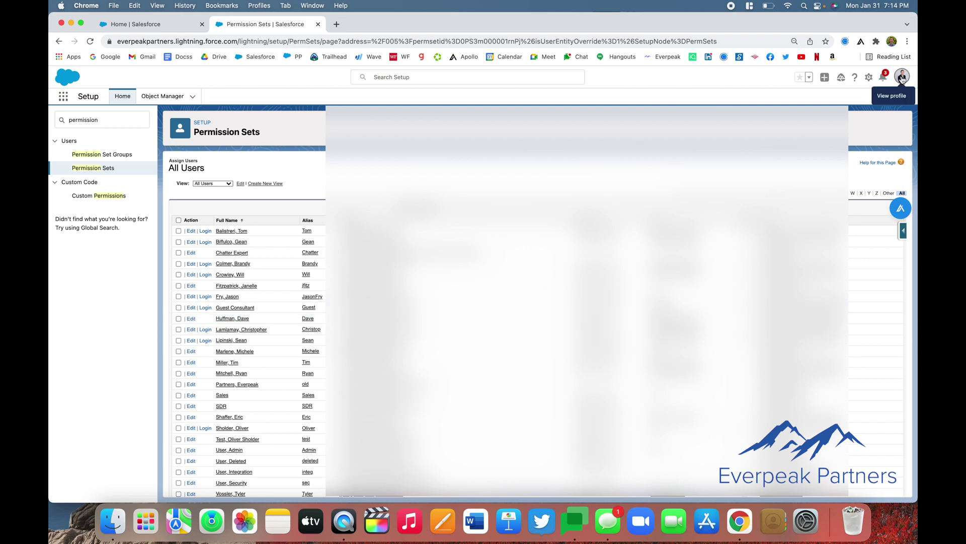